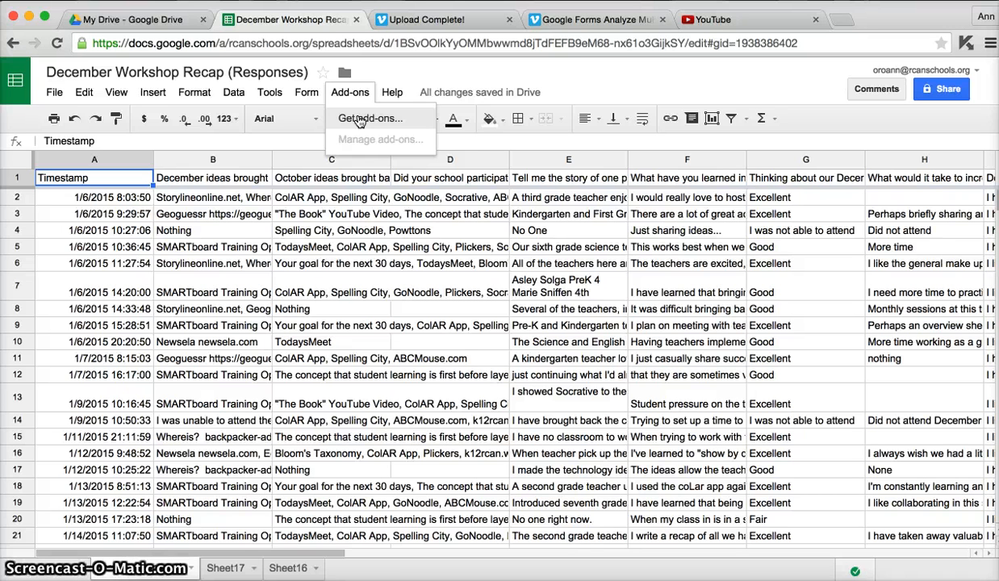
# Search the add-on store for "save as doc"
pyautogui.click(359, 119)
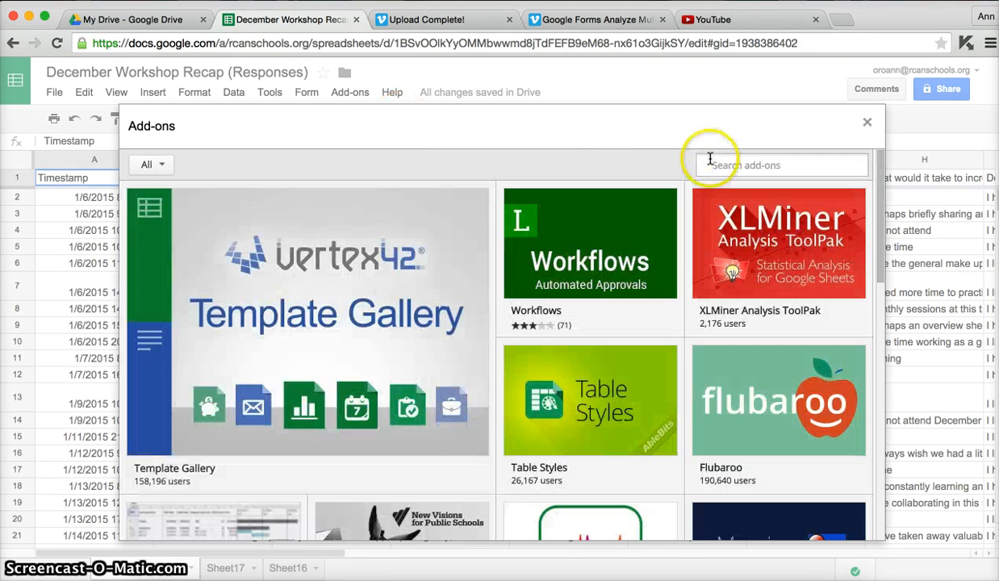
pyautogui.click(710, 163)
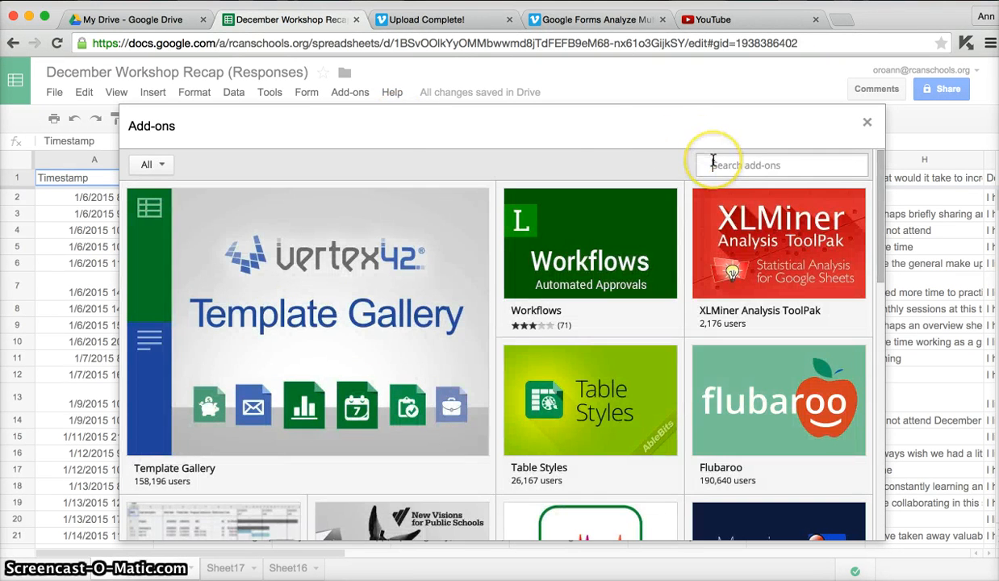
pyautogui.write('save as doc')
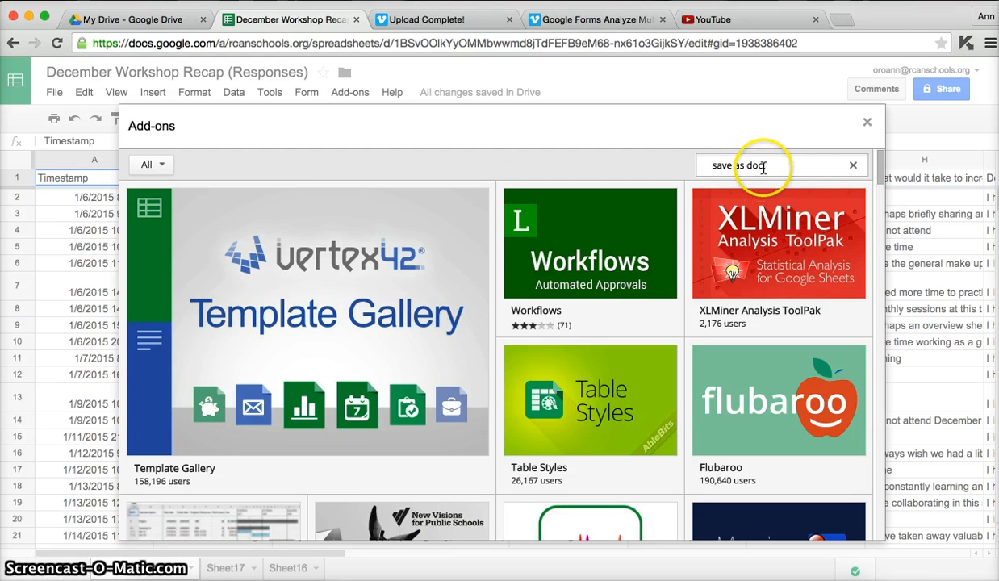
pyautogui.press('Return')
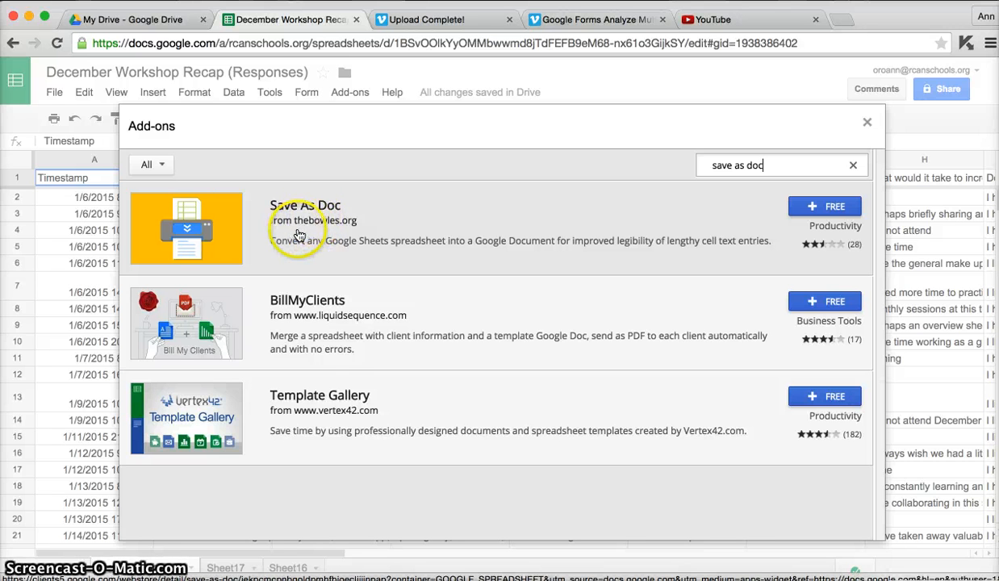
# Install the free Save As Doc add-on and accept its requested permissions
pyautogui.click(836, 208)
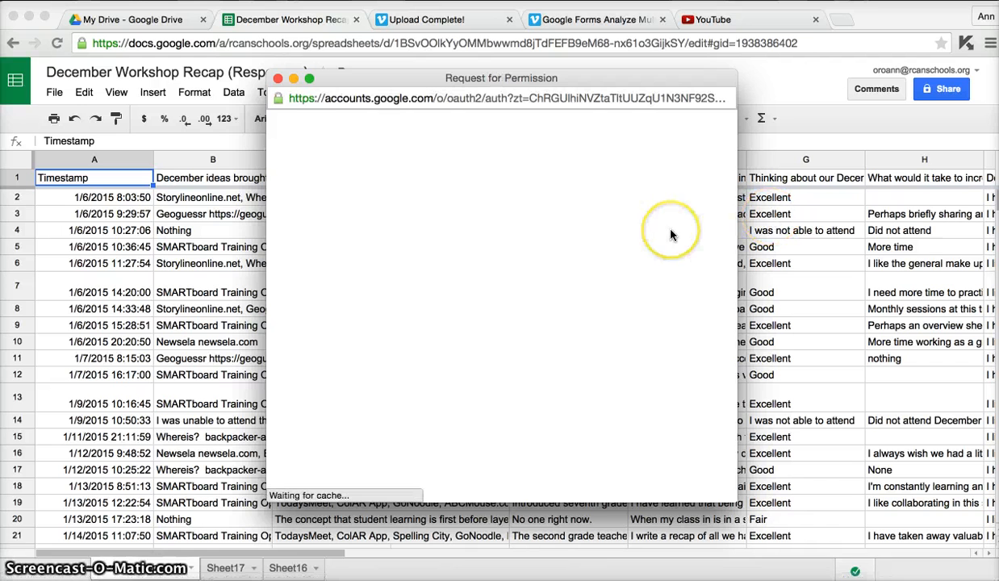
pyautogui.scroll(-2, 658, 242)
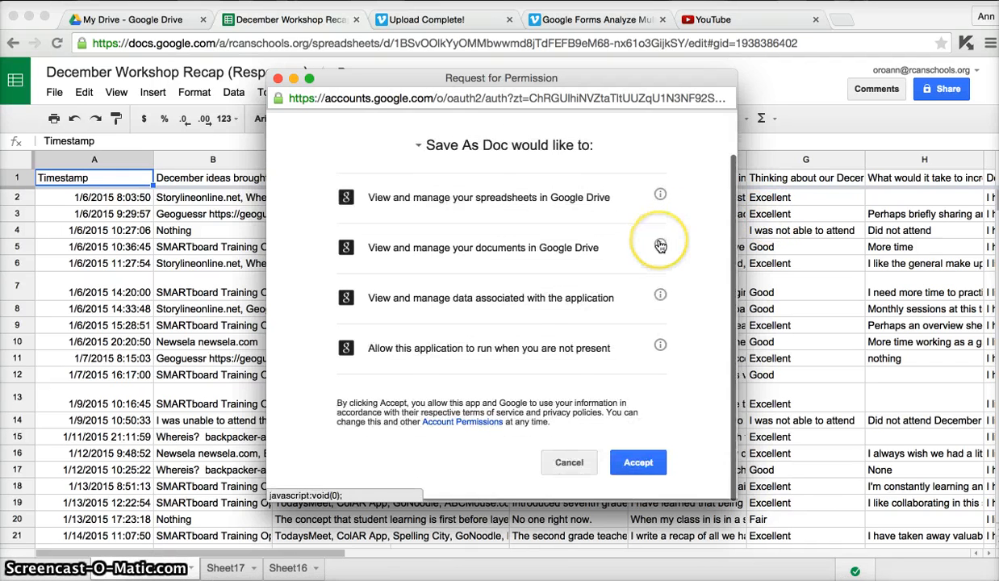
pyautogui.click(640, 466)
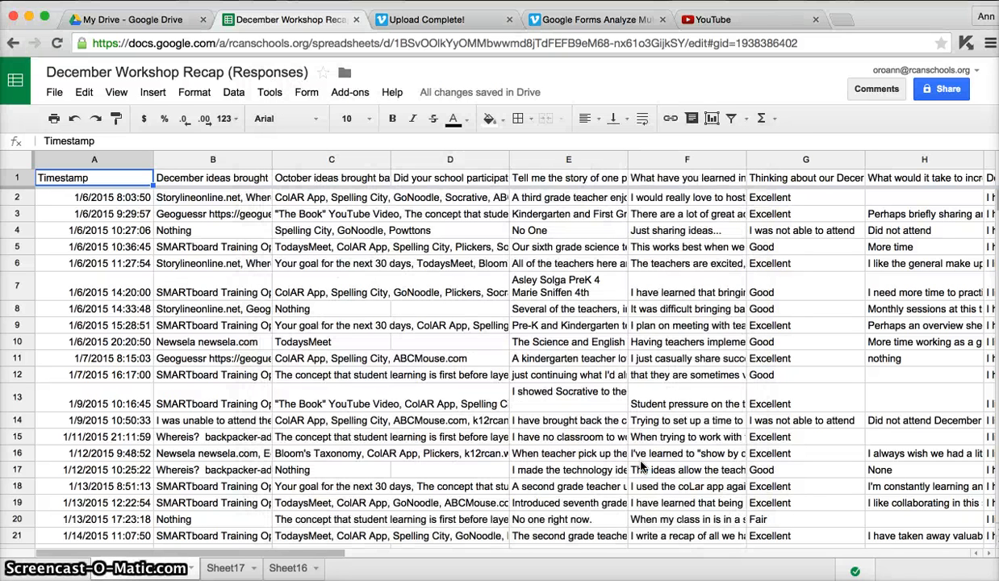
pyautogui.click(349, 95)
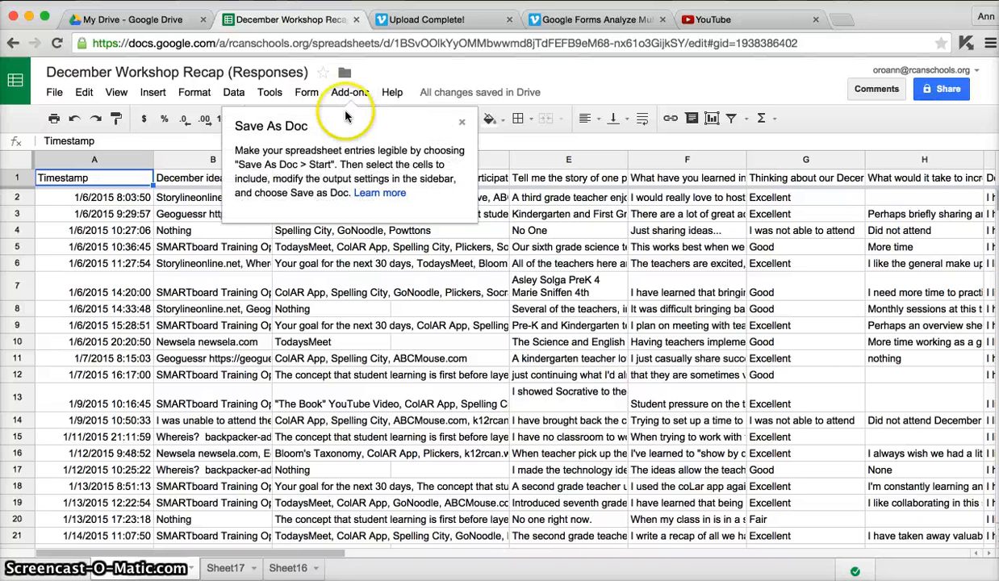
pyautogui.click(361, 92)
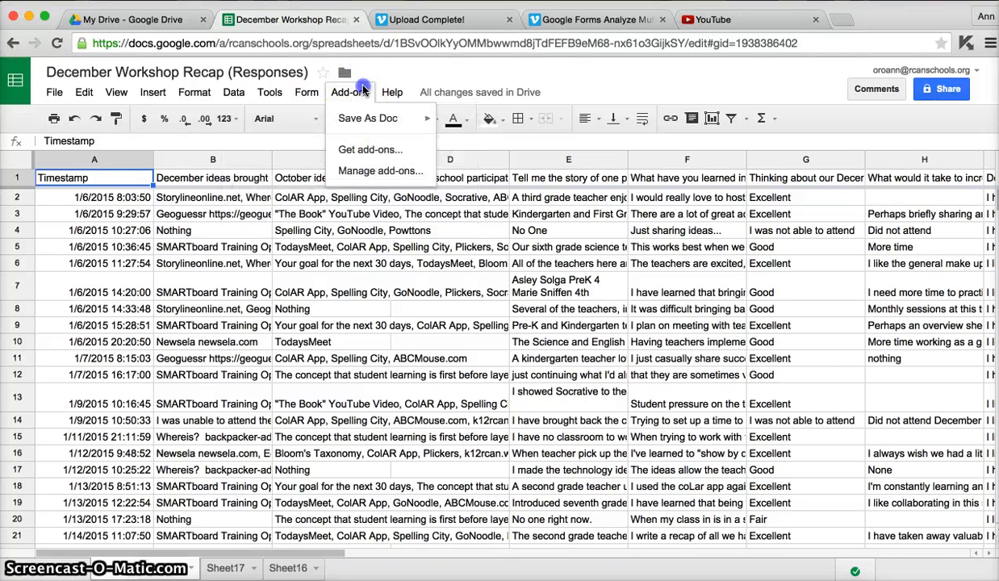
pyautogui.click(363, 119)
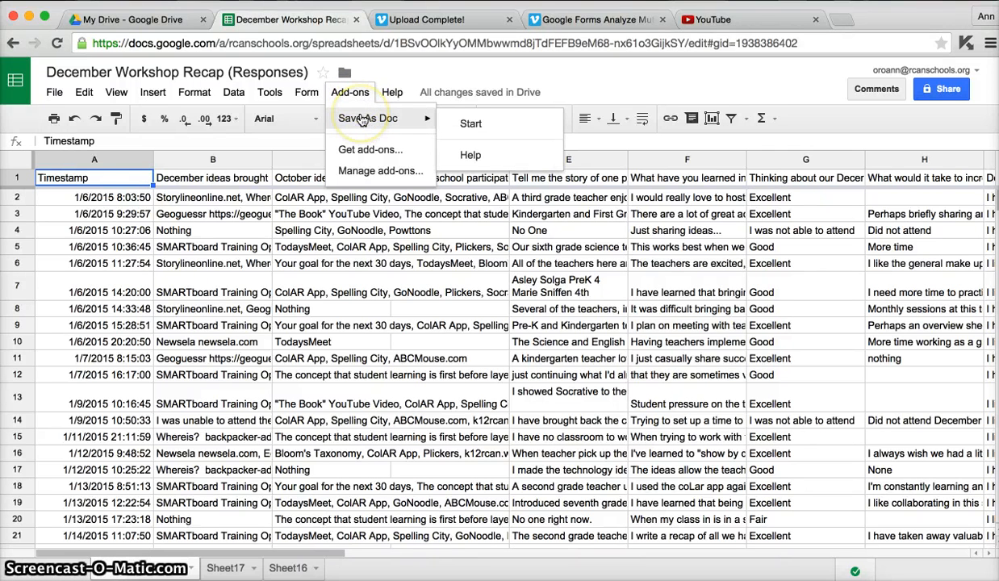
pyautogui.click(349, 95)
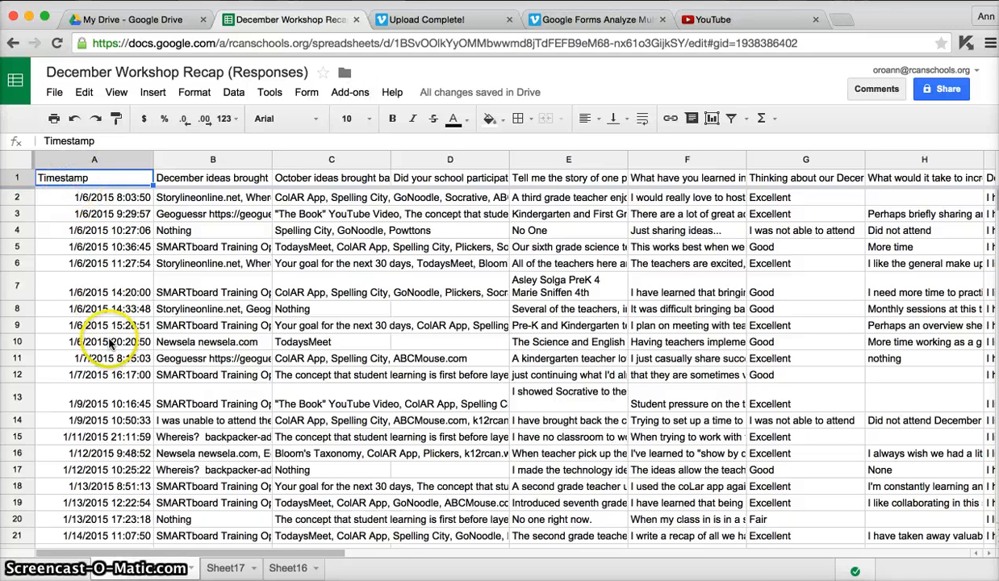
# Select all December response data from the Timestamp header in A1 through cell Q50
pyautogui.scroll(-3, 165, 454)
pyautogui.scroll(-8, 164, 454)
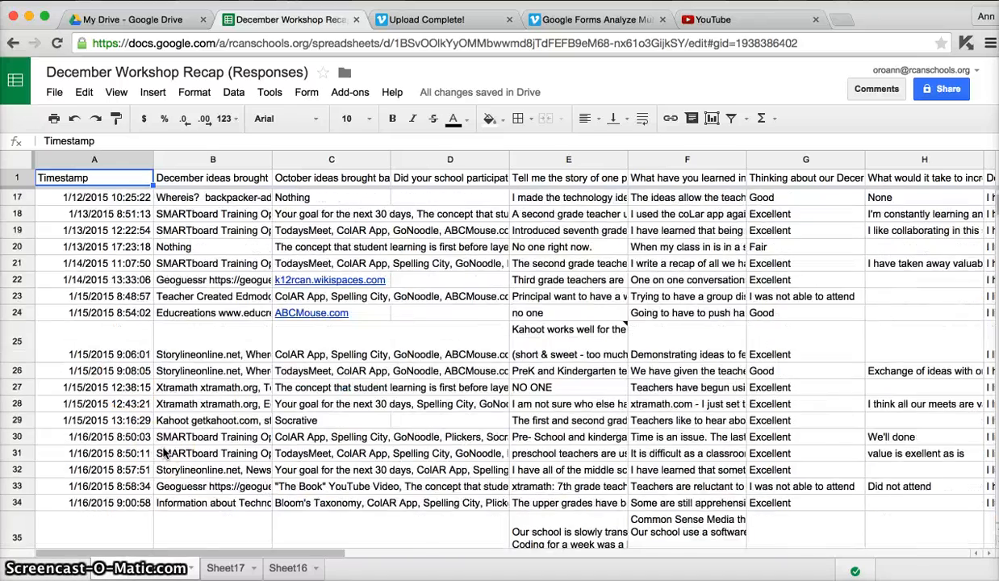
pyautogui.scroll(-5, 164, 454)
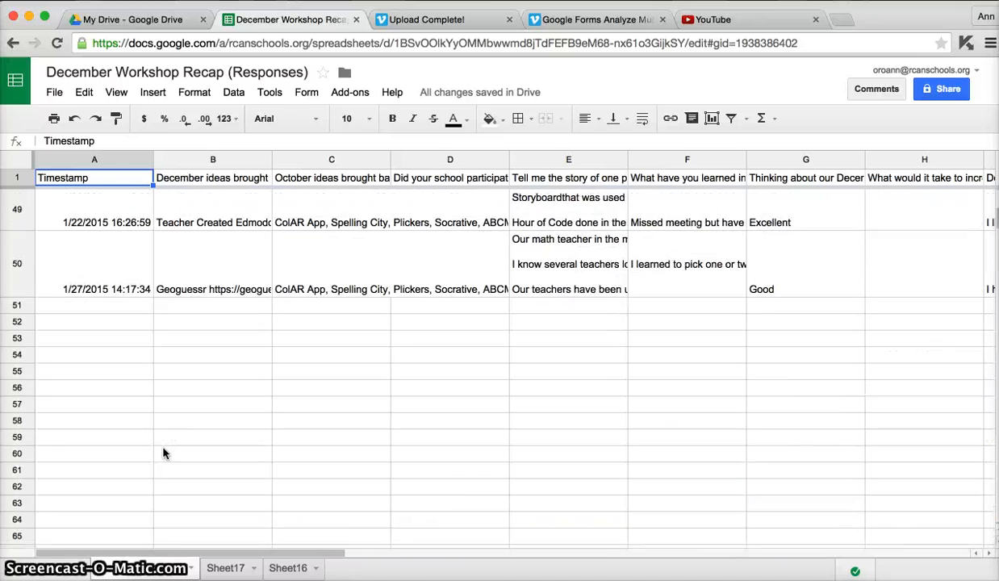
pyautogui.click(885, 554)
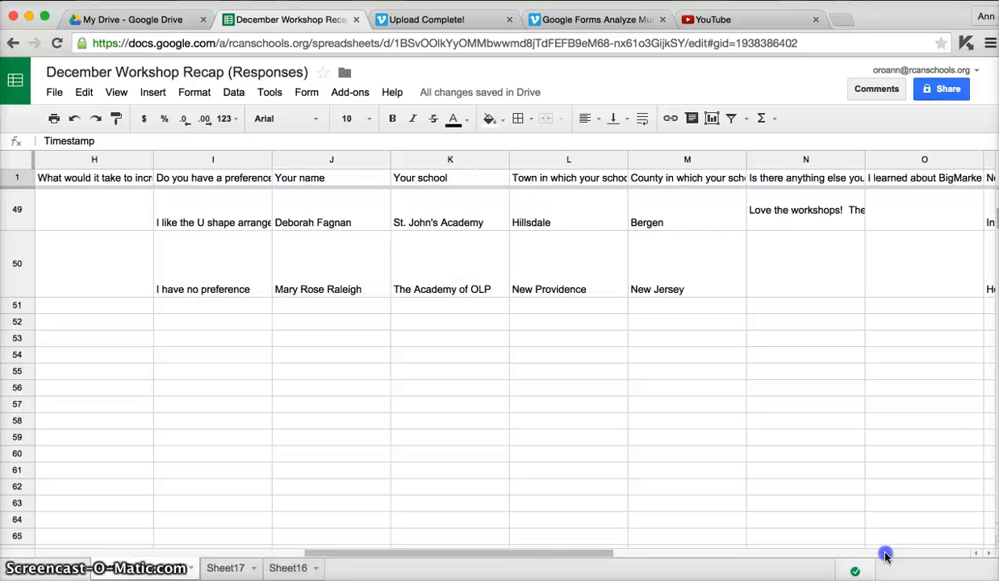
pyautogui.click(886, 553)
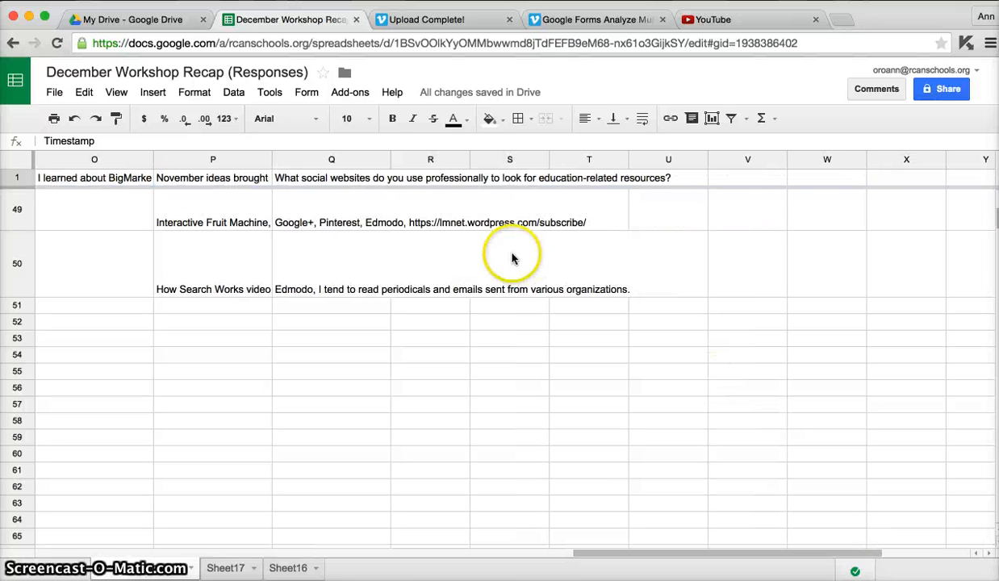
pyautogui.keyDown('shift'); pyautogui.click(353, 277); pyautogui.keyUp('shift')
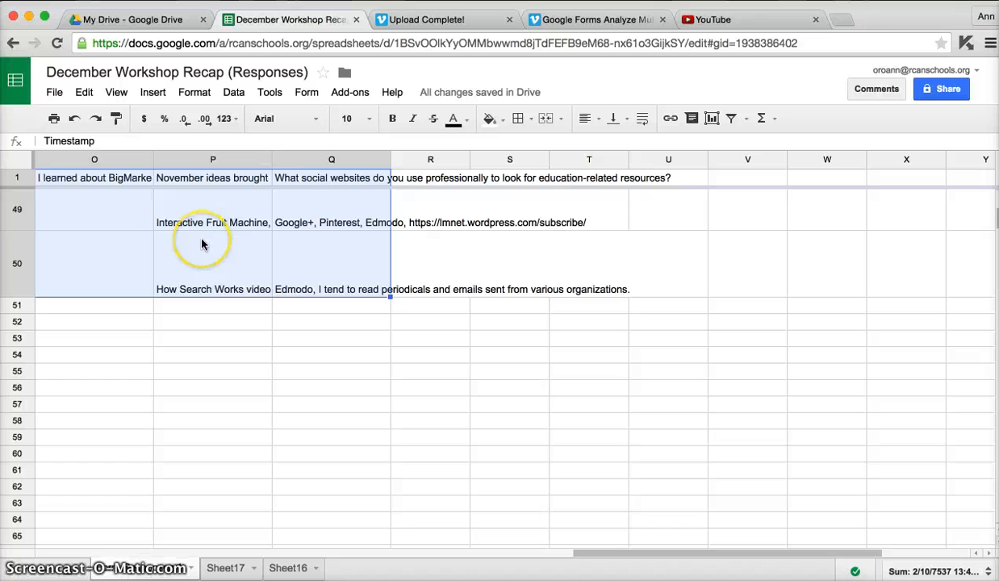
pyautogui.click(304, 223)
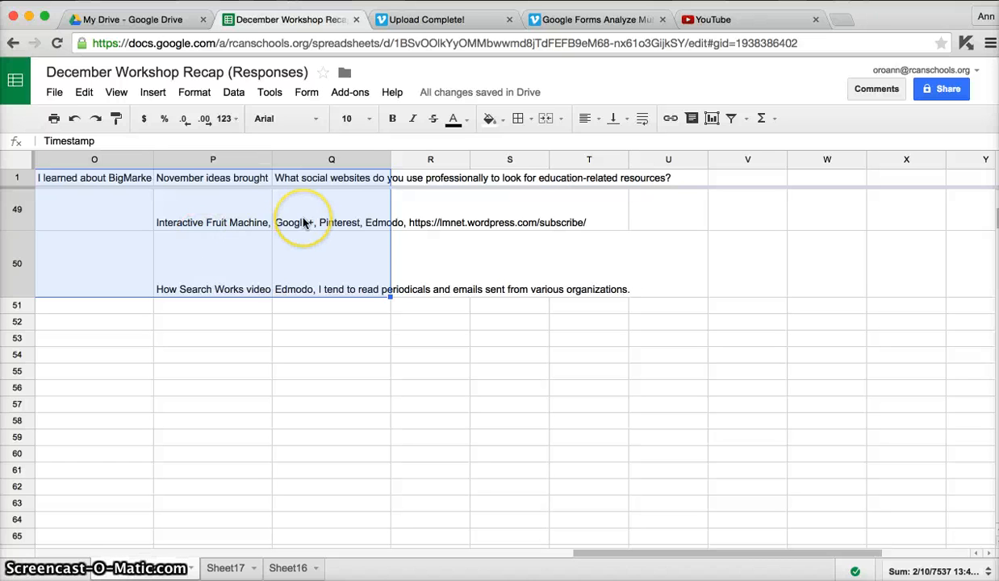
# Close the December Workshop Recap spreadsheet and open January Workshop (Responses) from My Drive
pyautogui.click(355, 20)
pyautogui.click(135, 10)
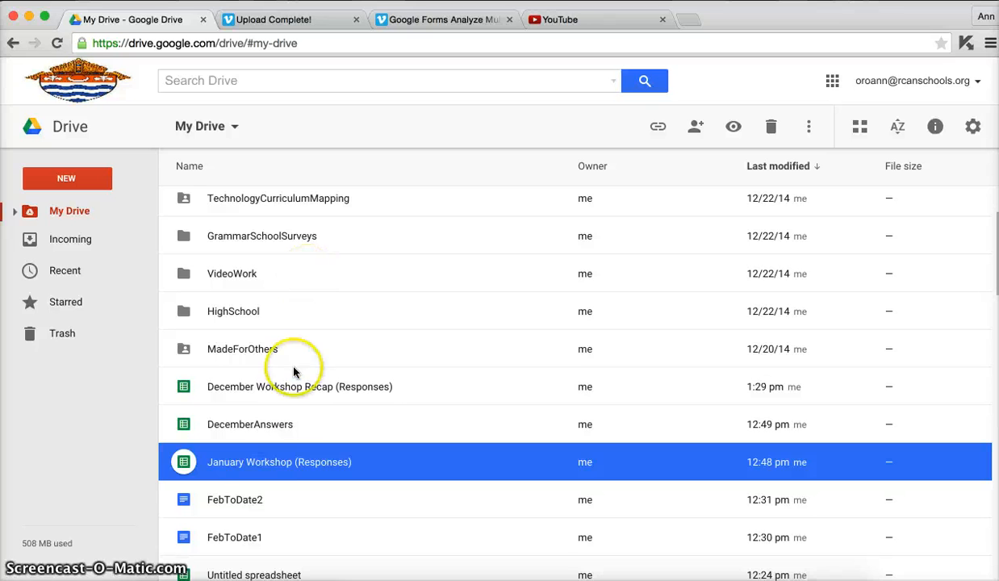
pyautogui.doubleClick(273, 470)
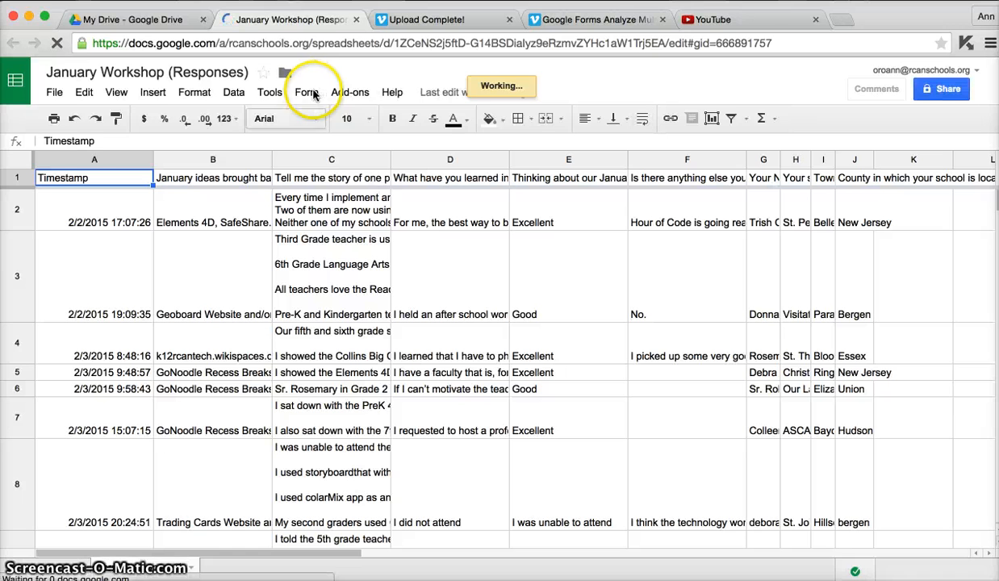
# Select all January response data from the Timestamp header in A1 through cell J15
pyautogui.click(344, 94)
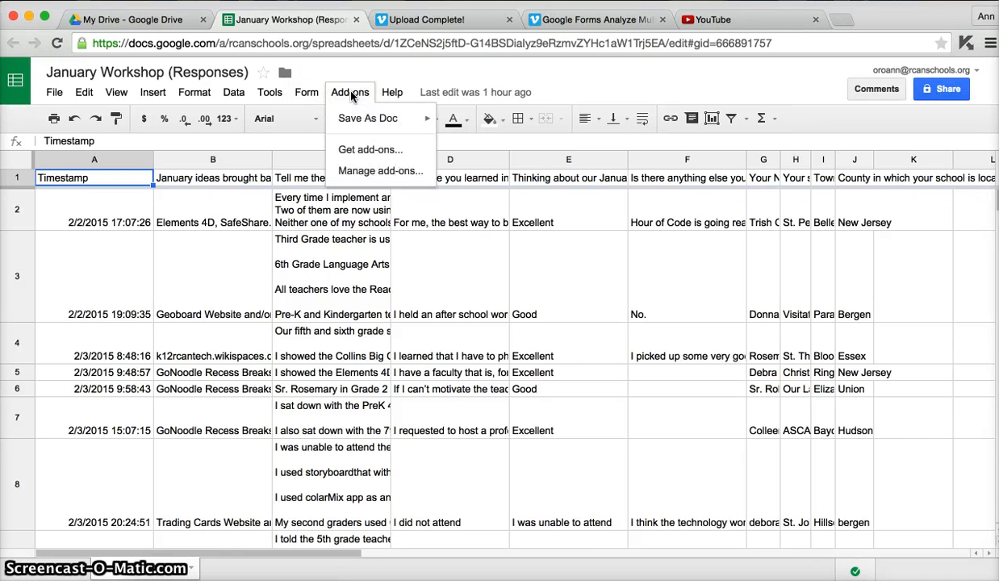
pyautogui.click(352, 96)
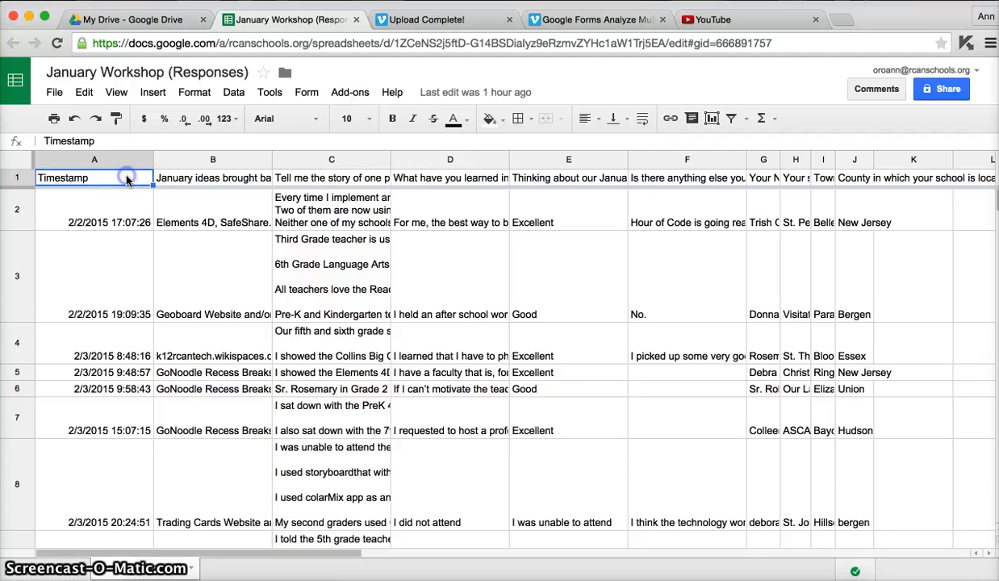
pyautogui.scroll(-5, 119, 335)
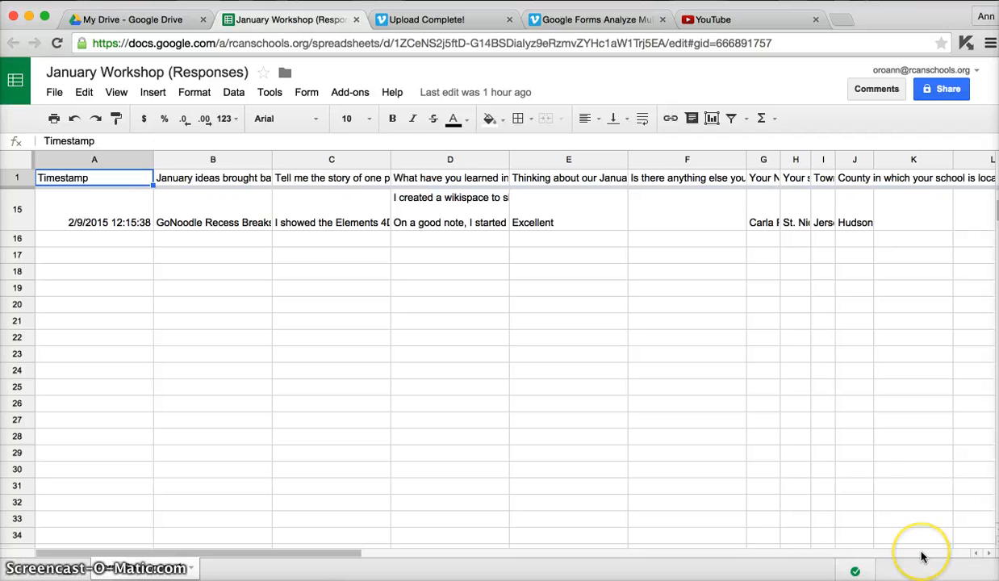
pyautogui.keyDown('shift'); pyautogui.click(855, 228); pyautogui.keyUp('shift')
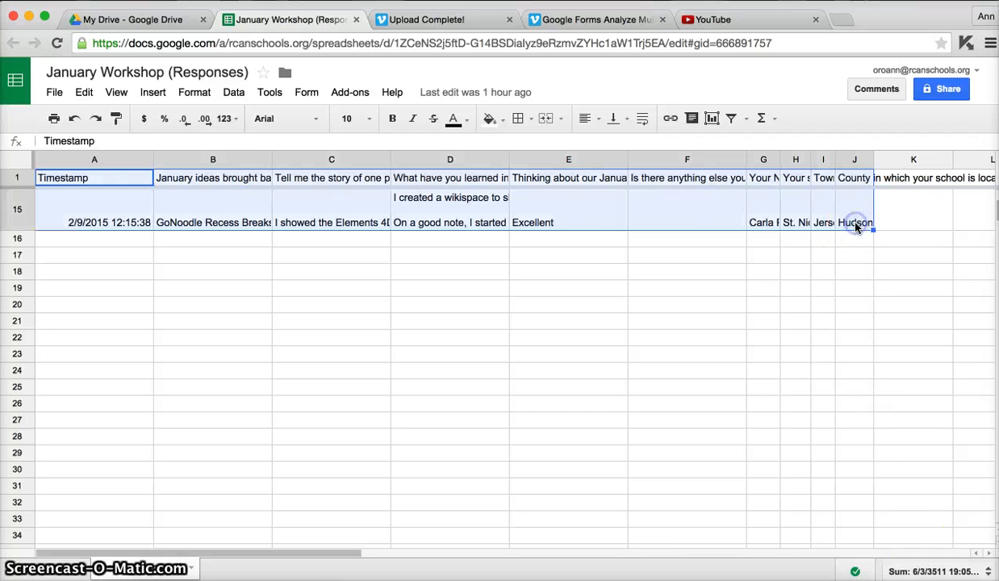
# Start the Save As Doc add-on and name the output document FebToDate3
pyautogui.click(349, 92)
pyautogui.moveTo(355, 129)
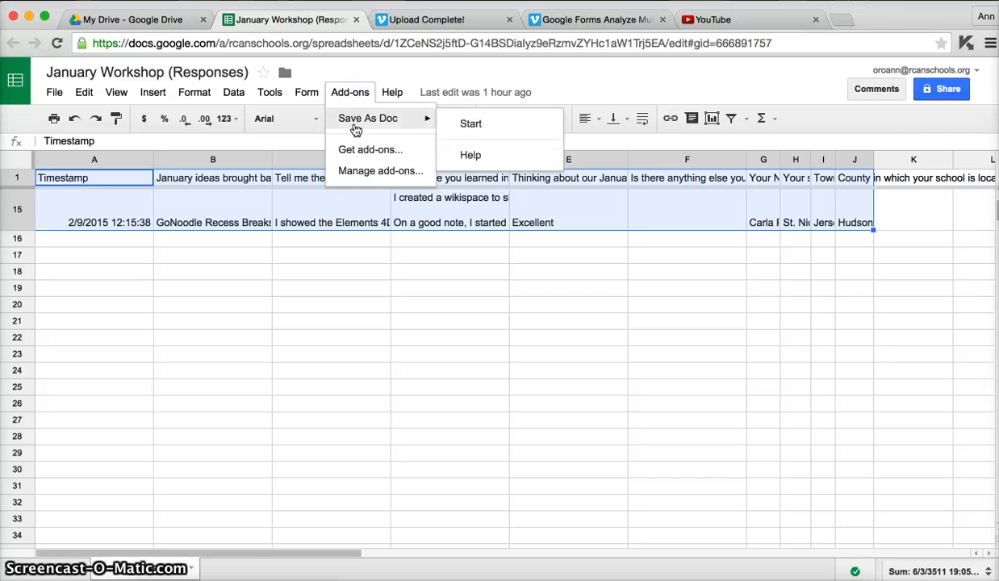
pyautogui.click(473, 125)
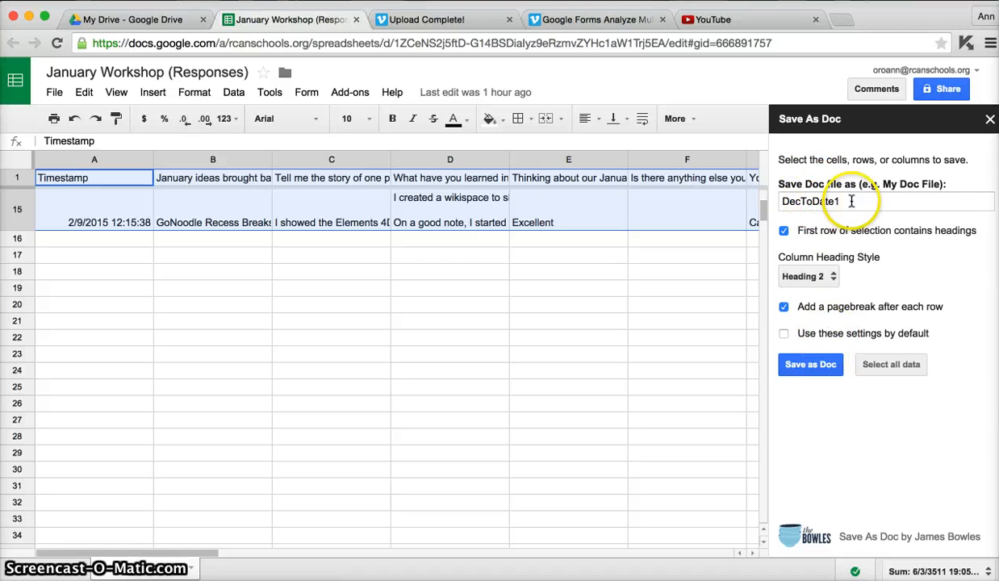
pyautogui.moveTo(851, 201); pyautogui.dragTo(780, 200)
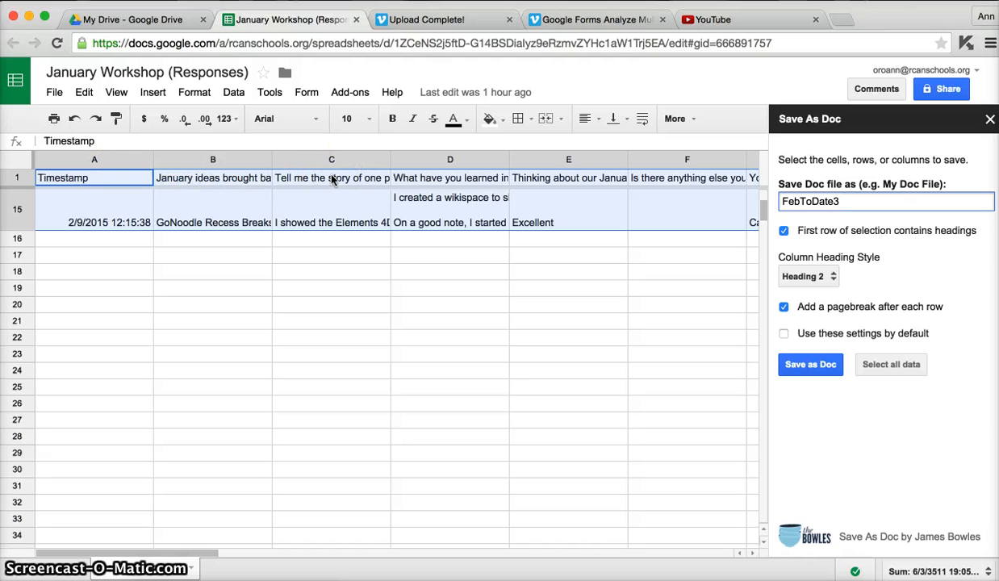
# Generate the document with Heading 2 as the column heading style and a page break after each row
pyautogui.click(825, 278)
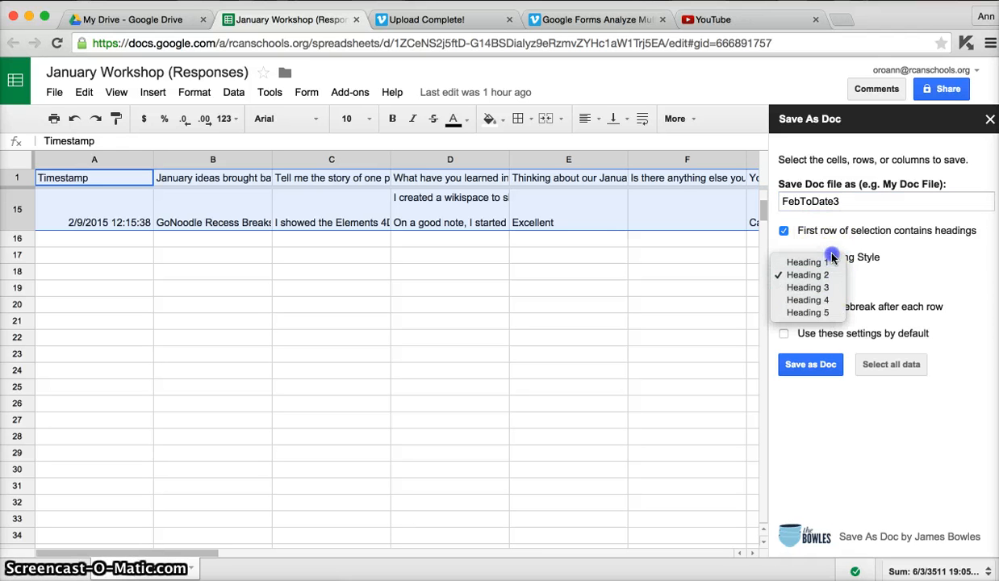
pyautogui.click(834, 275)
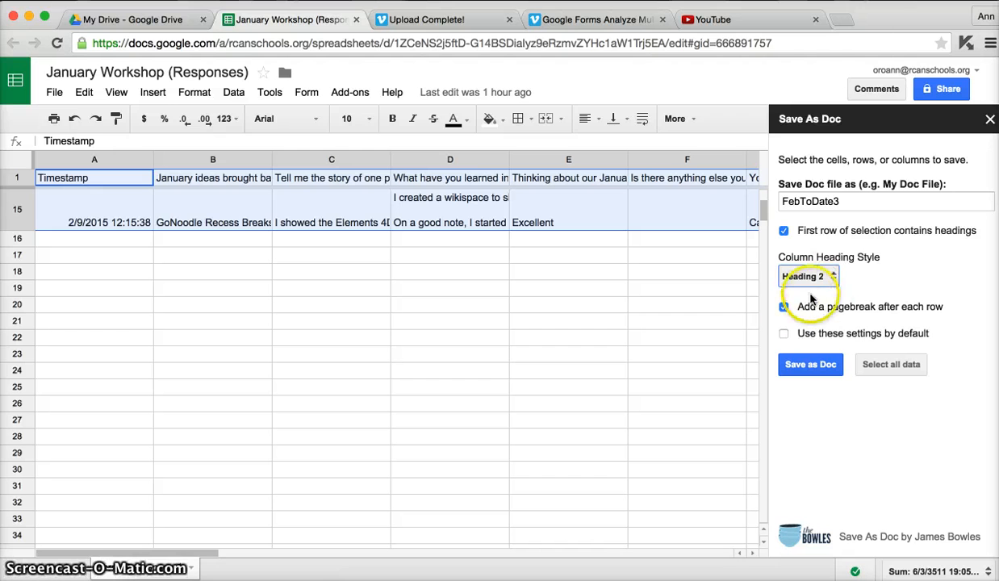
pyautogui.click(784, 307)
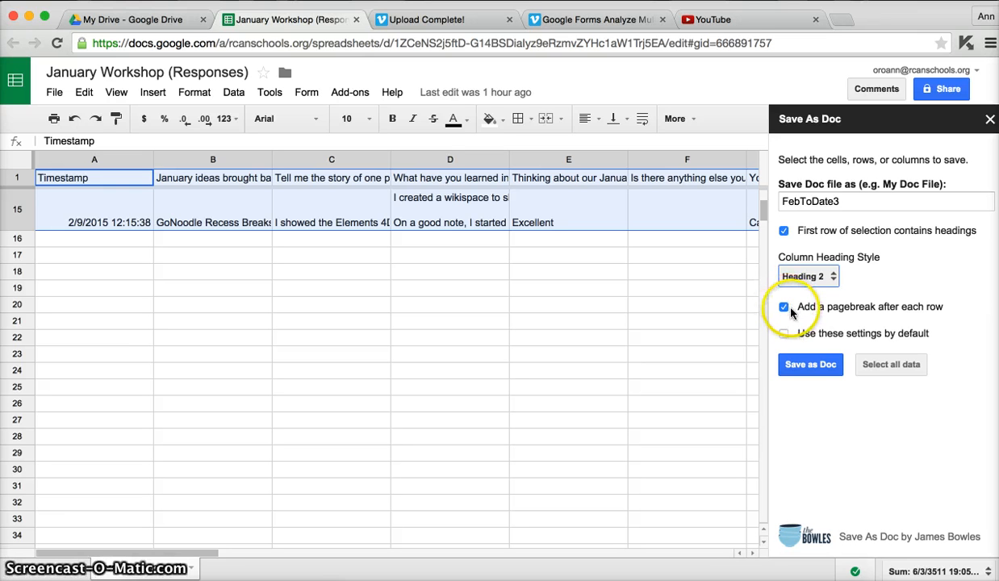
pyautogui.click(807, 364)
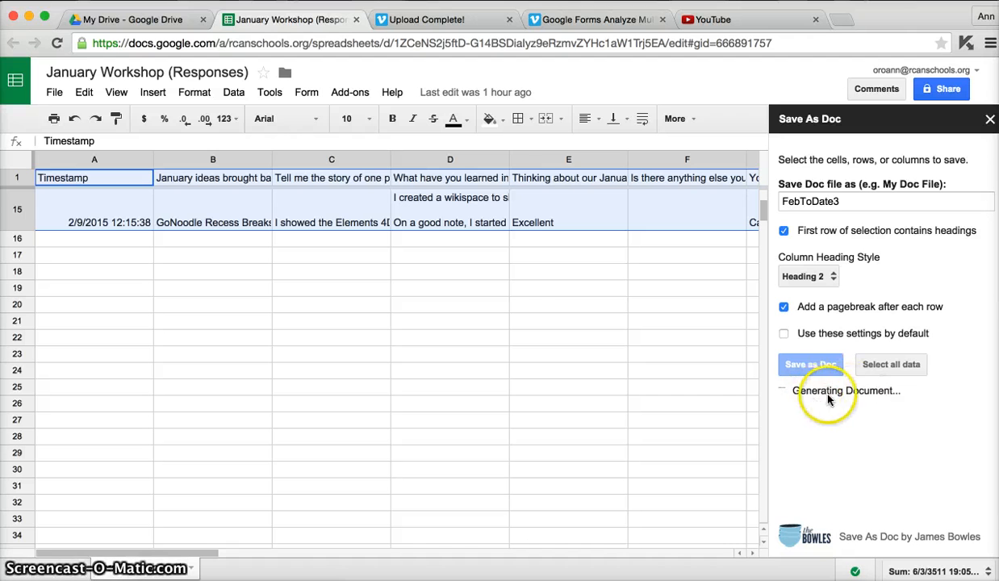
pyautogui.click(824, 454)
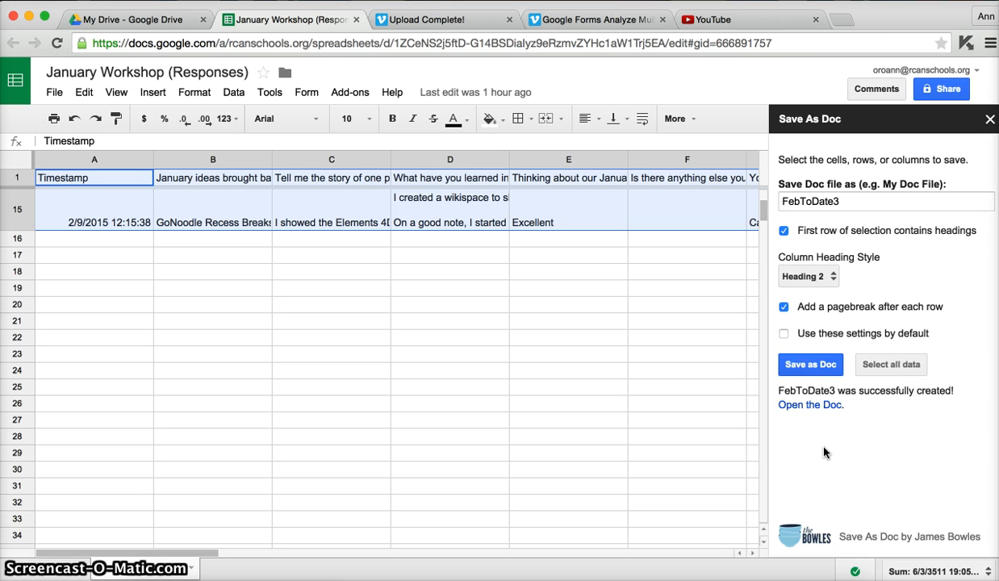
# Open the generated FebToDate3 document and review how the responses are laid out across its pages
pyautogui.click(809, 404)
pyautogui.click(571, 277)
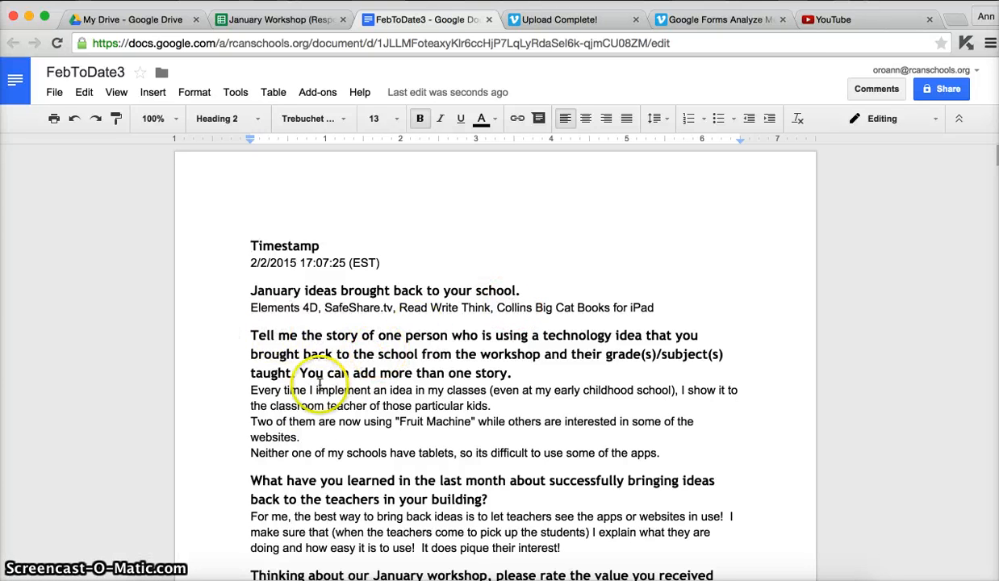
pyautogui.scroll(-5, 259, 420)
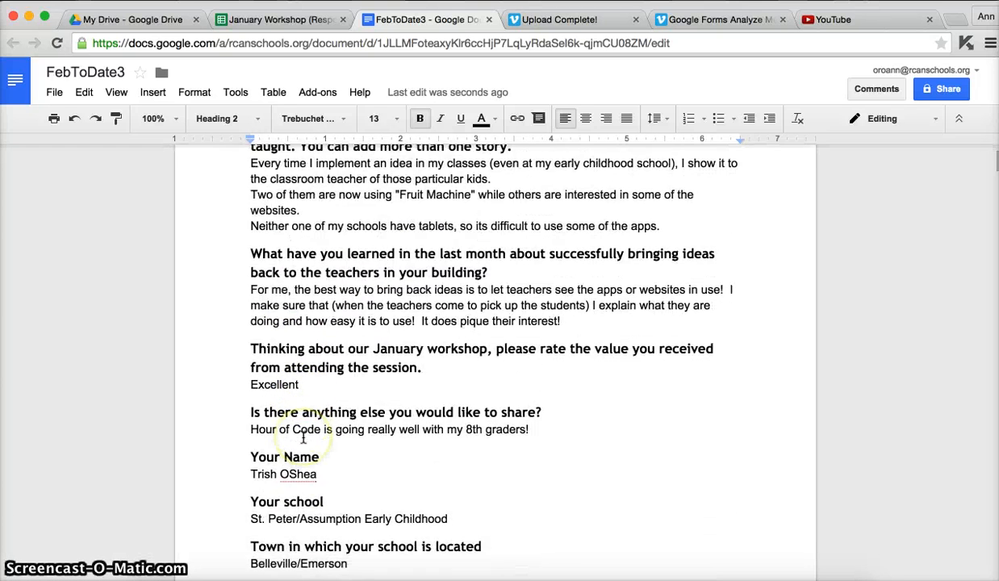
pyautogui.scroll(-15, 303, 438)
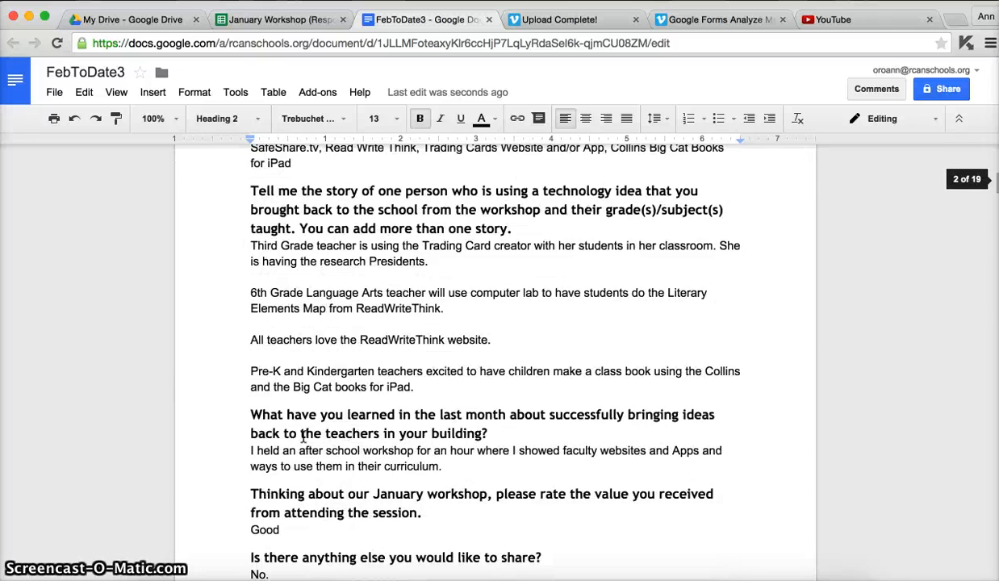
pyautogui.scroll(-15, 303, 439)
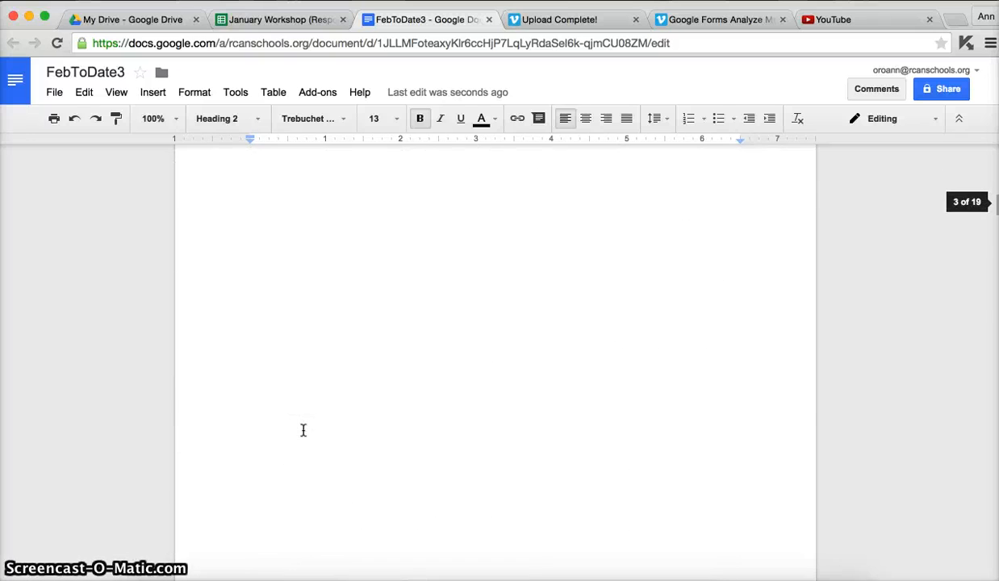
# Examine where each form response starts and ends on pages 2 to 4 of the generated document
pyautogui.scroll(10, 303, 430)
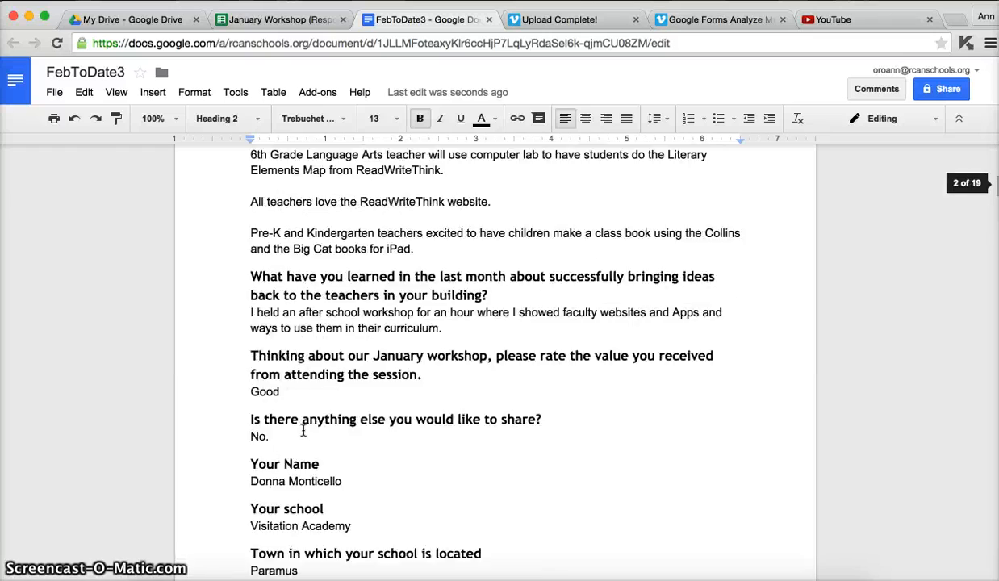
pyautogui.scroll(2, 304, 430)
pyautogui.scroll(-10, 303, 430)
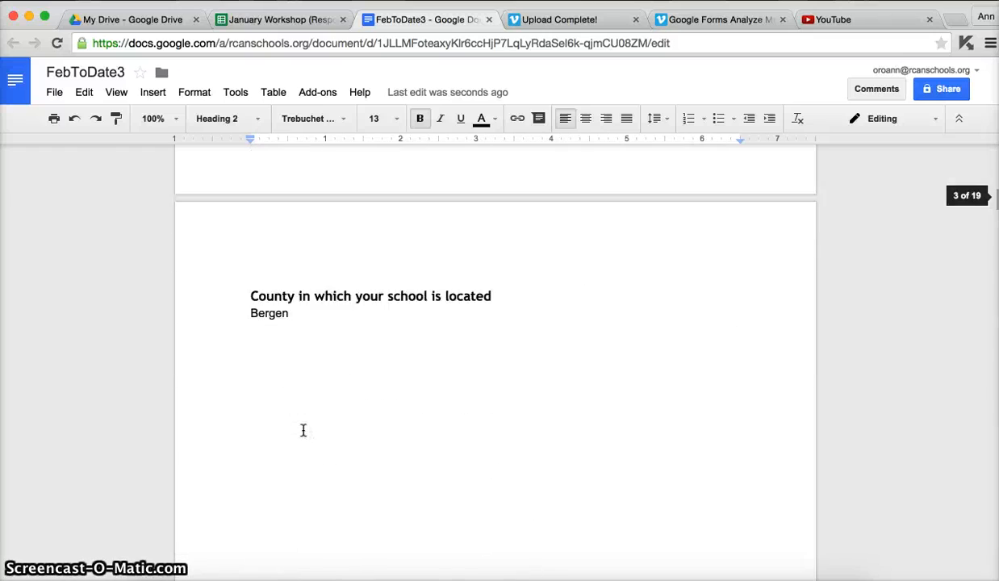
pyautogui.scroll(-15, 304, 430)
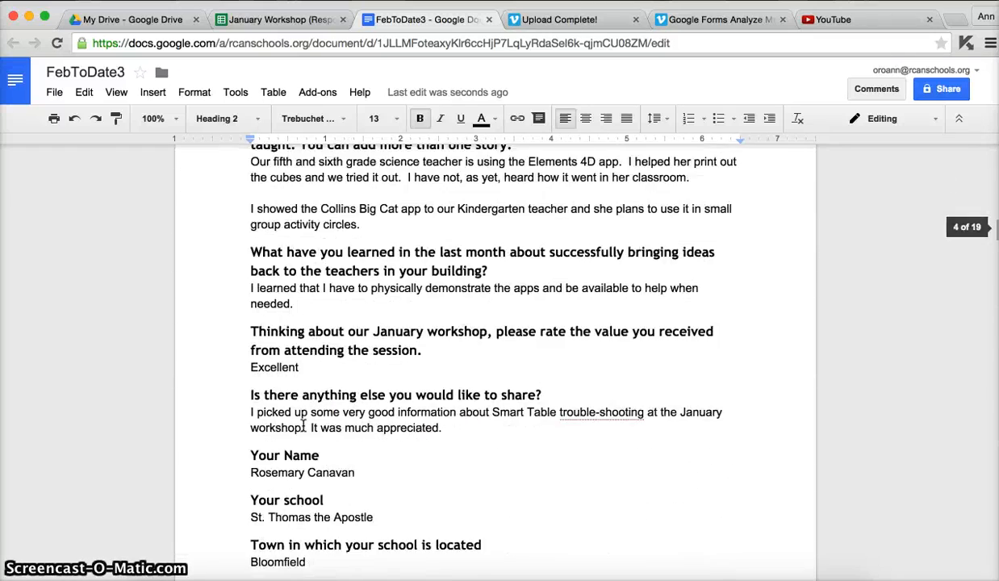
pyautogui.scroll(-2, 301, 423)
pyautogui.scroll(2, 301, 423)
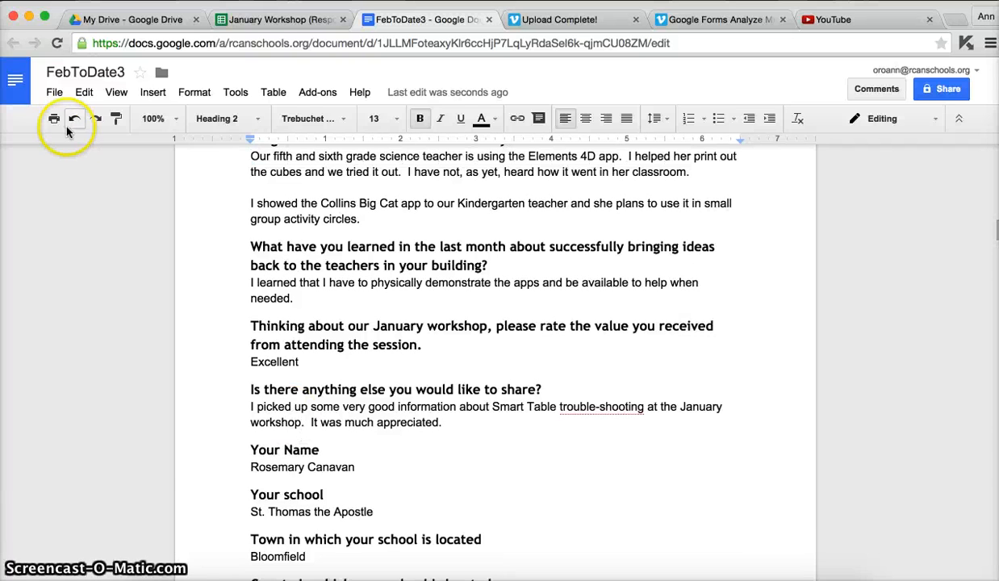
# Check which file formats the document can be downloaded in without downloading it, and return to its first page
pyautogui.click(52, 92)
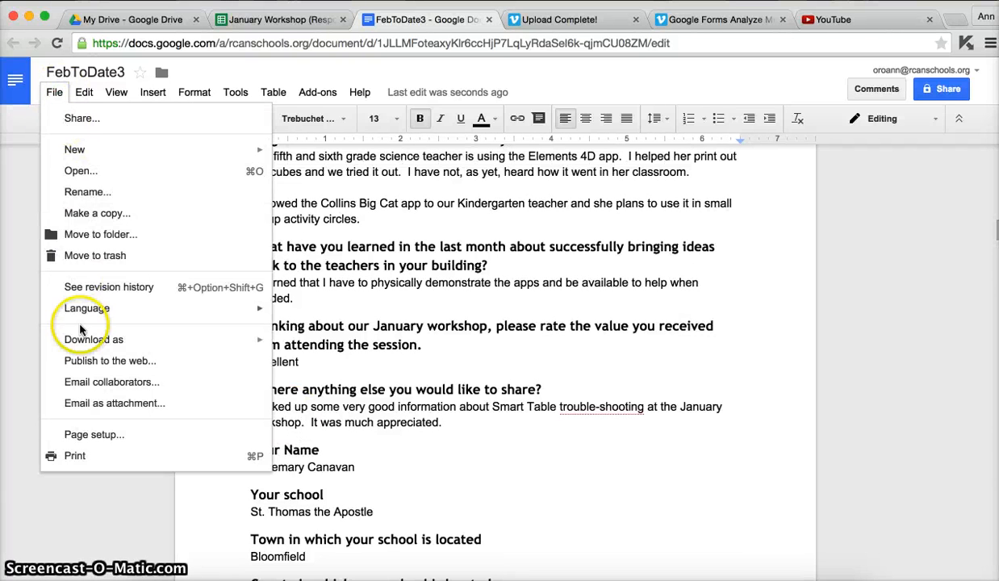
pyautogui.moveTo(82, 347)
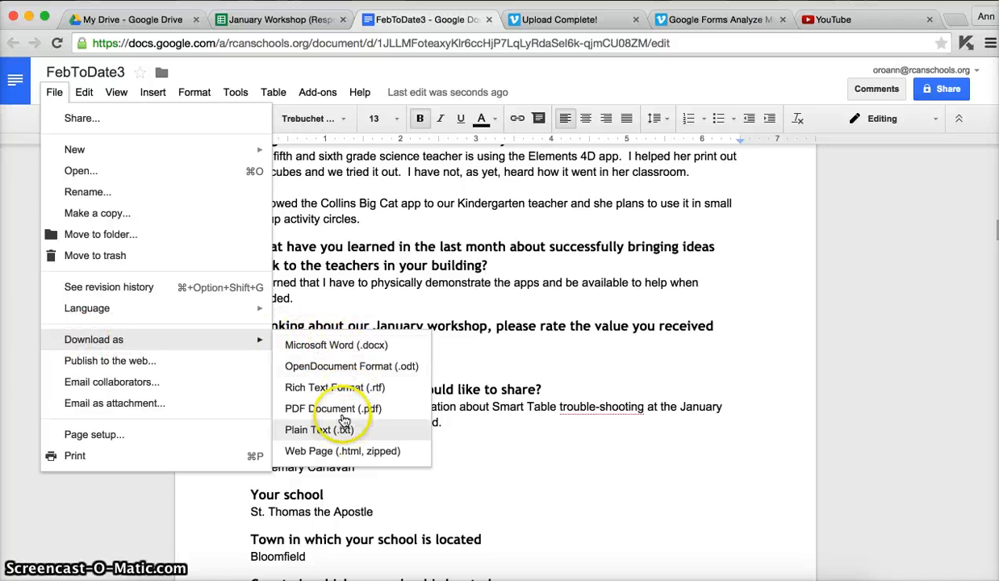
pyautogui.click(322, 181)
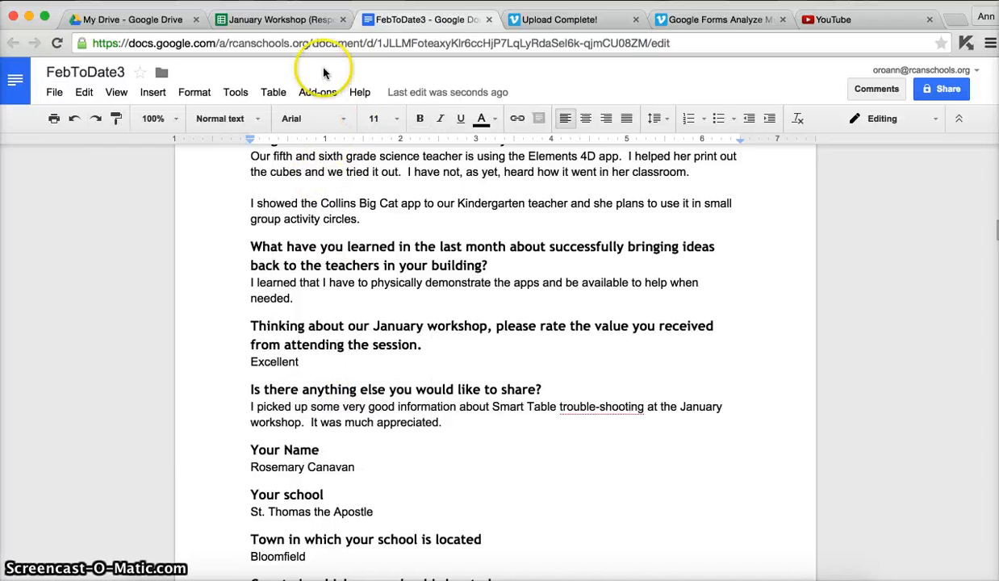
pyautogui.click(353, 249)
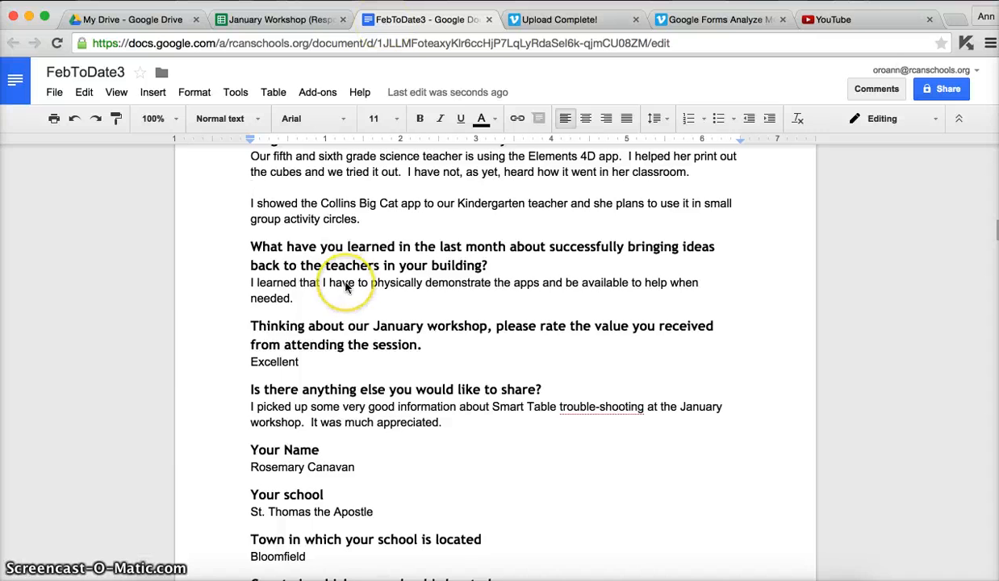
pyautogui.scroll(20, 345, 286)
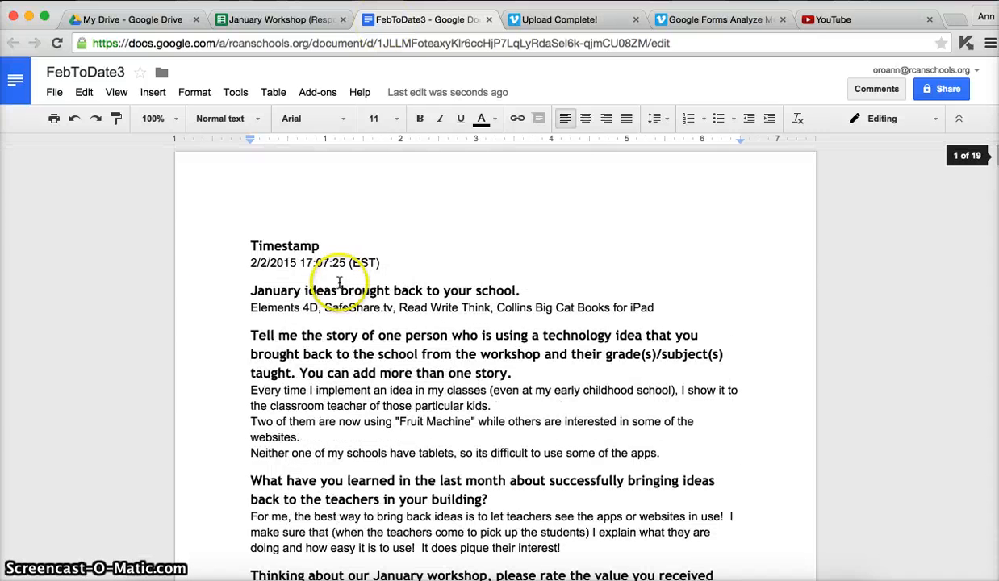